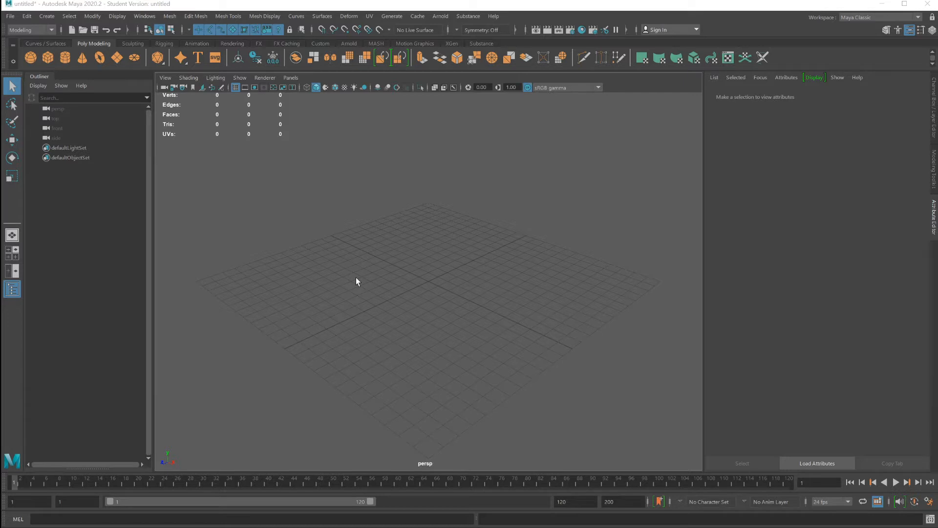
Step: Create a polygon sphere and cube primitives at the origin, and move the newest cube away along the X axis
left_click(30, 58)
scroll(390, 287, "up", 3)
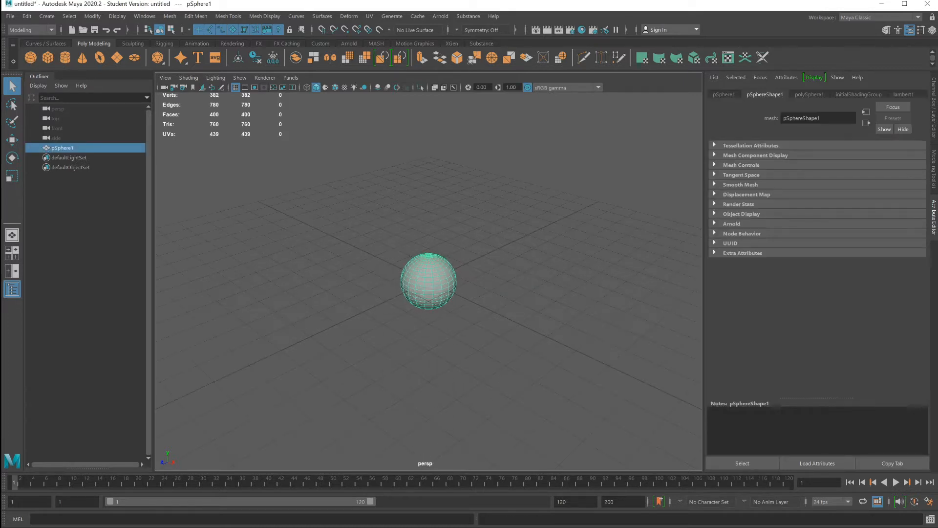
left_click(41, 57)
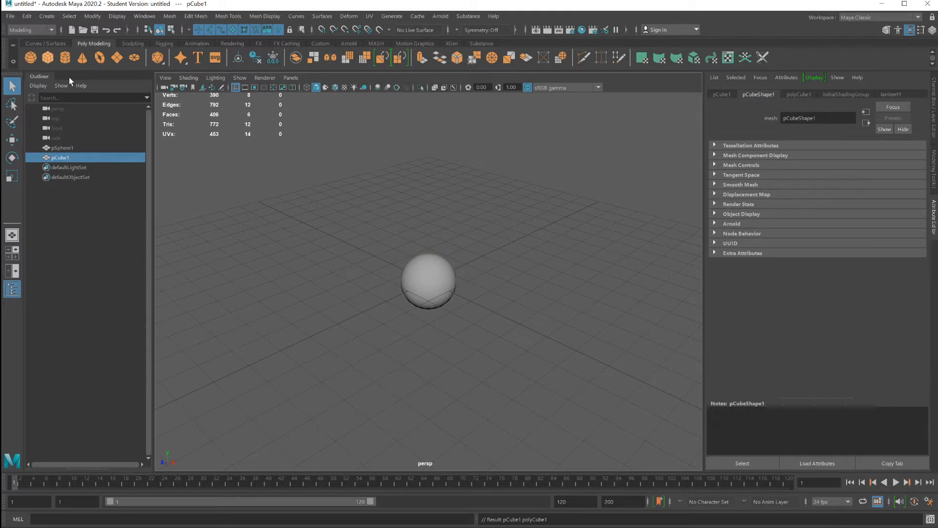
left_click(49, 58)
left_click(12, 140)
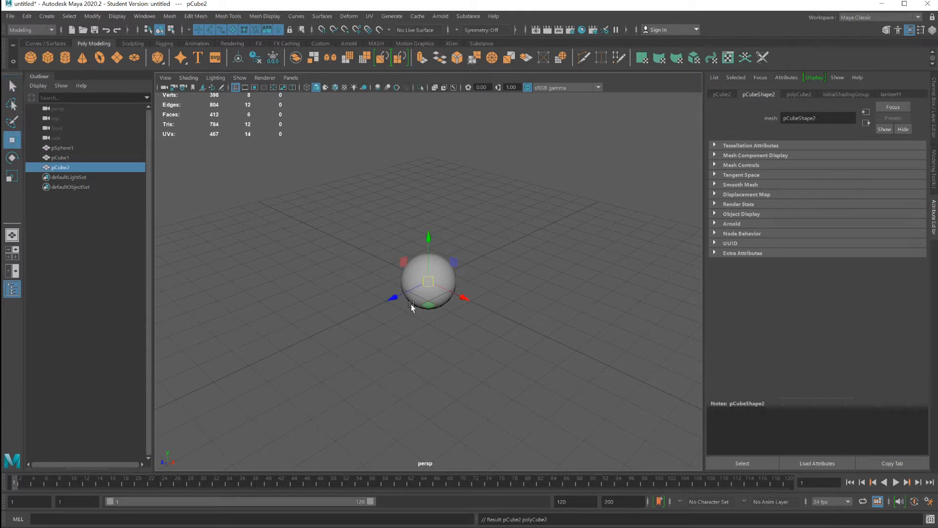
left_click_drag(451, 293, 531, 314)
Step: Move the sphere off the origin in the opposite X direction and delete the extra cube left at the origin
left_click(430, 284)
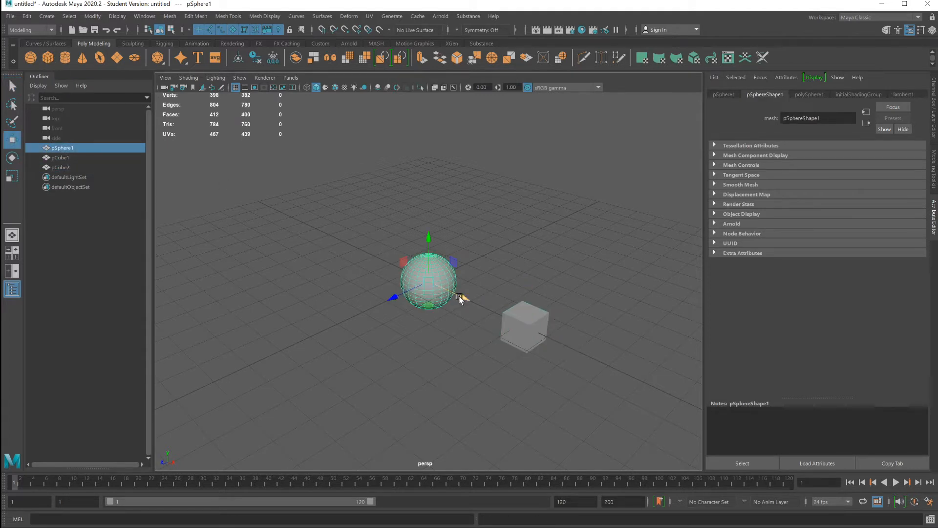
left_click_drag(460, 306, 428, 274)
left_click(432, 291)
key("Delete")
Step: Extrude the top face of the remaining cube upward to make a tall column
left_click(528, 325)
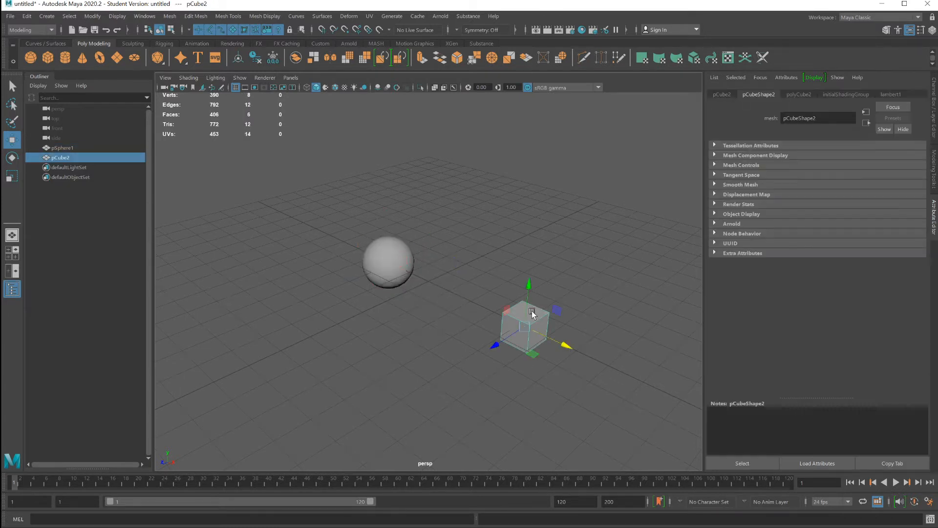
right_click_drag(532, 273, 531, 311)
left_click(529, 311)
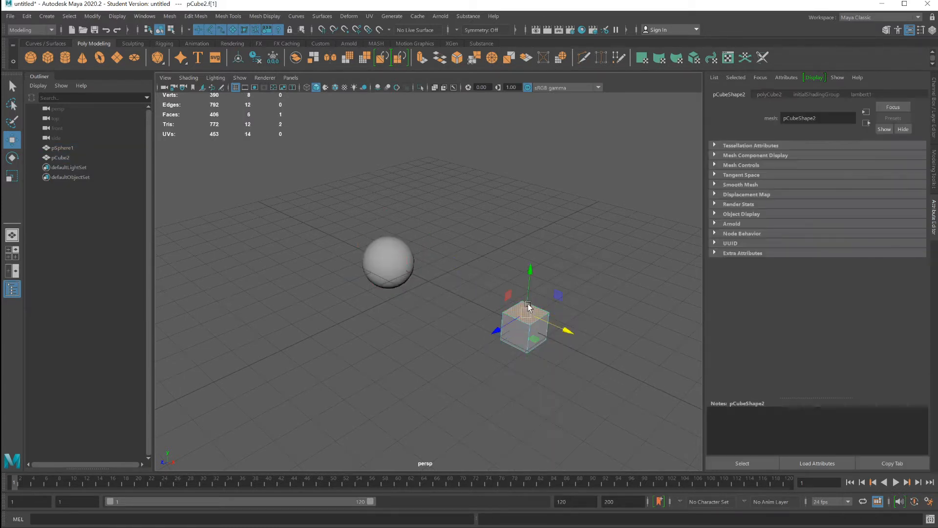
left_click_drag(526, 299, 532, 244, "shift")
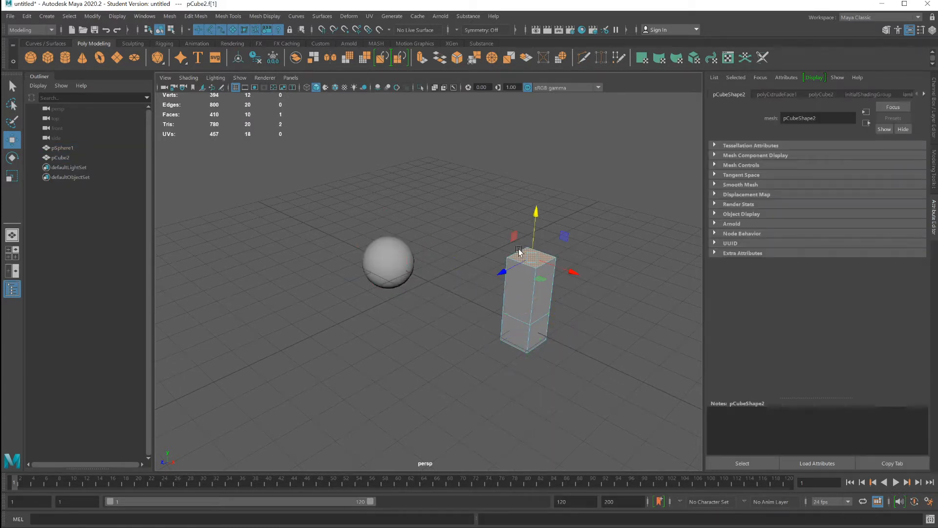
Step: Extrude the column's upper side face outward and then downward to form an arch with a second leg
left_click(519, 304)
left_click_drag(501, 306, 439, 333, "shift")
left_click_drag(508, 358, 399, 281, "alt")
left_click(402, 261)
left_click_drag(508, 328, 524, 343, "alt")
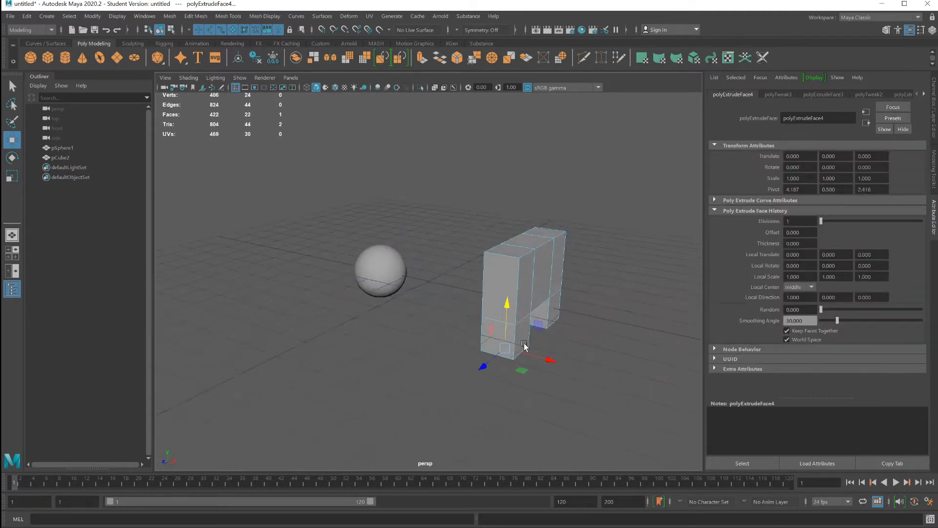
Step: Return the arch to object mode and apply Smooth to its mesh
right_click_drag(534, 273, 581, 256)
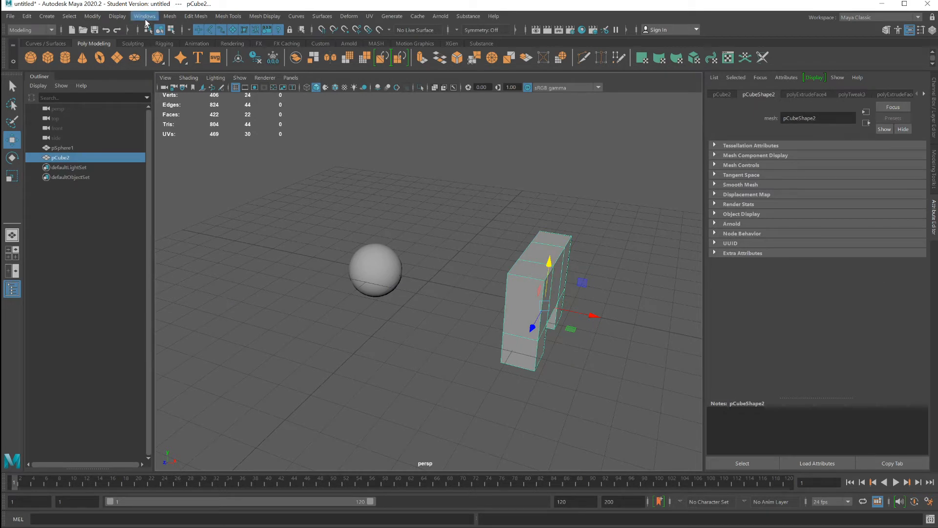
left_click(169, 16)
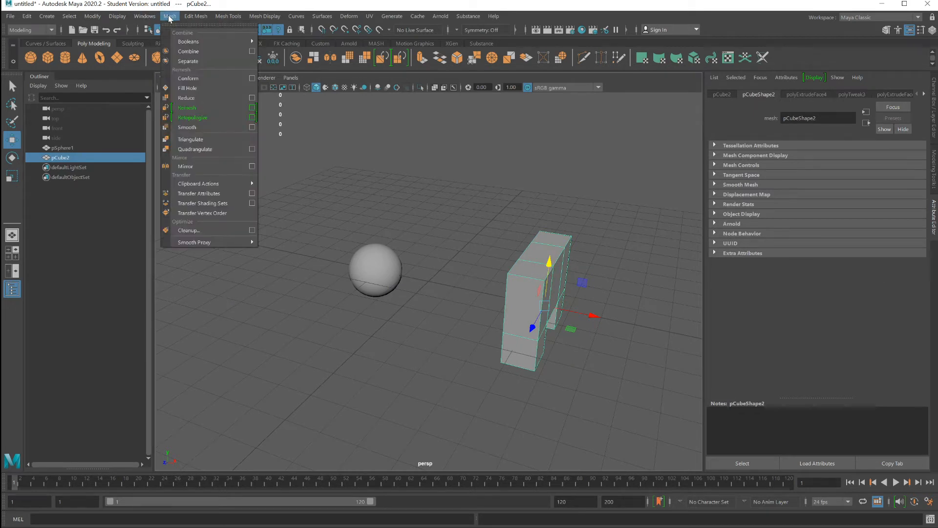
left_click(187, 127)
left_click_drag(478, 306, 441, 289, "alt")
Step: Select the sphere and open the UV Editor to show its UV layout
left_click(362, 265)
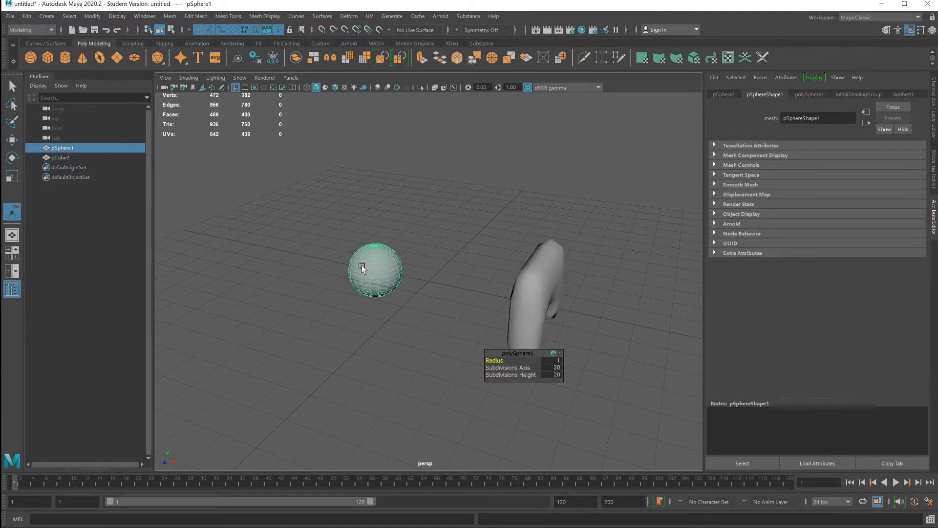
left_click(369, 16)
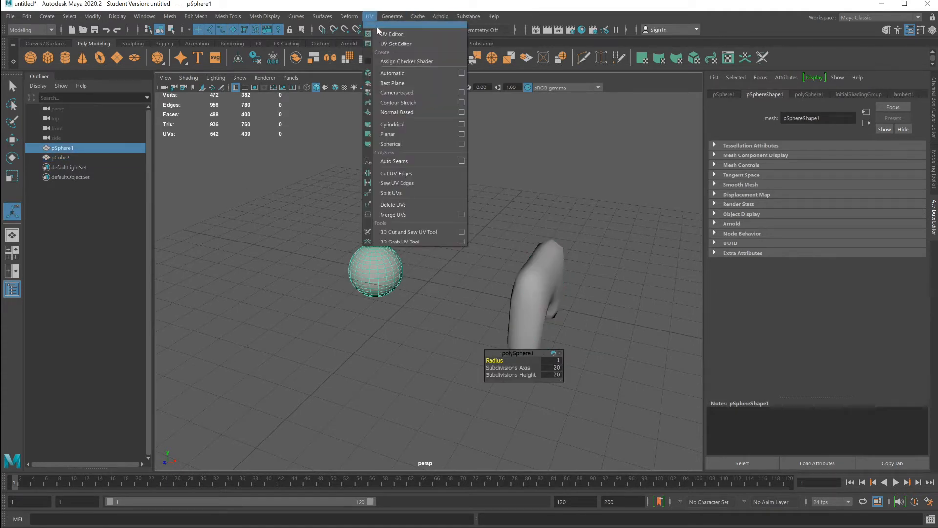
left_click(379, 31)
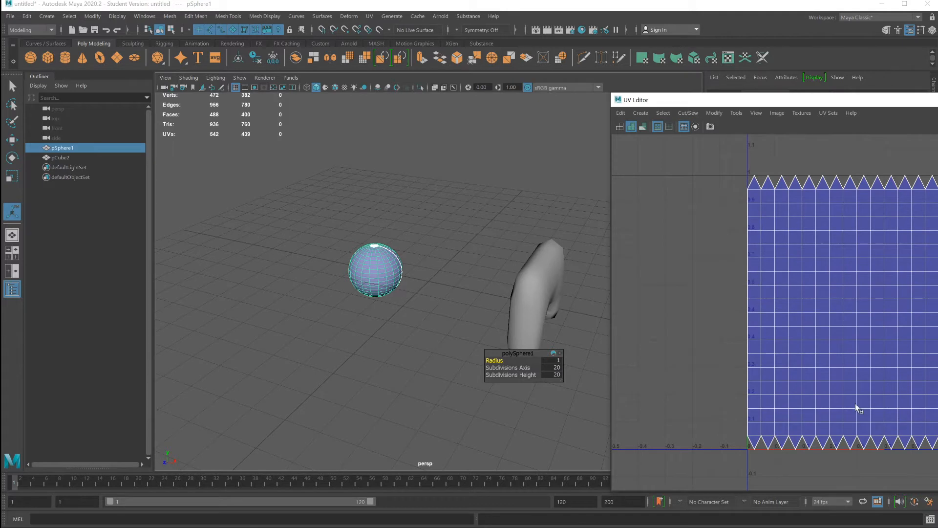
Step: Select the smoothed arch and examine its UV layout and the checker distortion on its surface
left_click(535, 285)
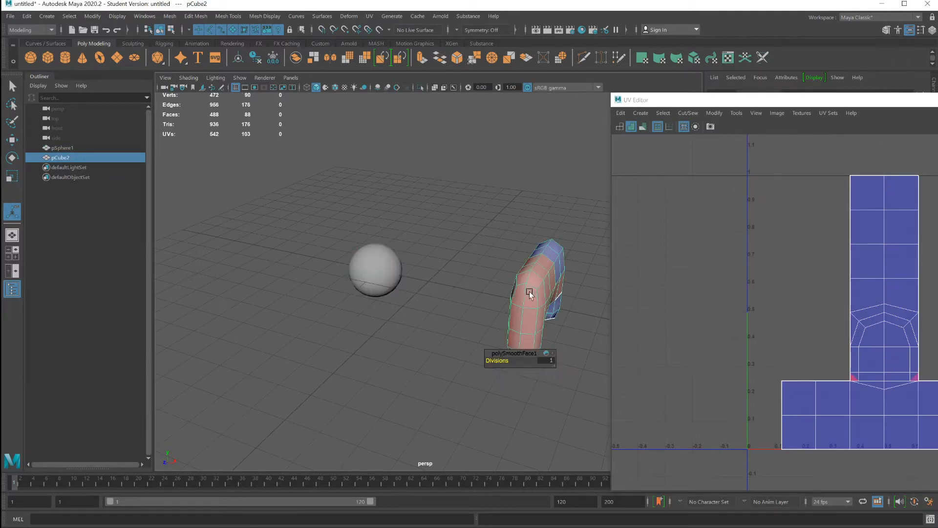
left_click_drag(551, 308, 427, 262, "alt")
left_click(360, 251)
scroll(365, 265, "up", 4)
scroll(365, 265, "down", 4)
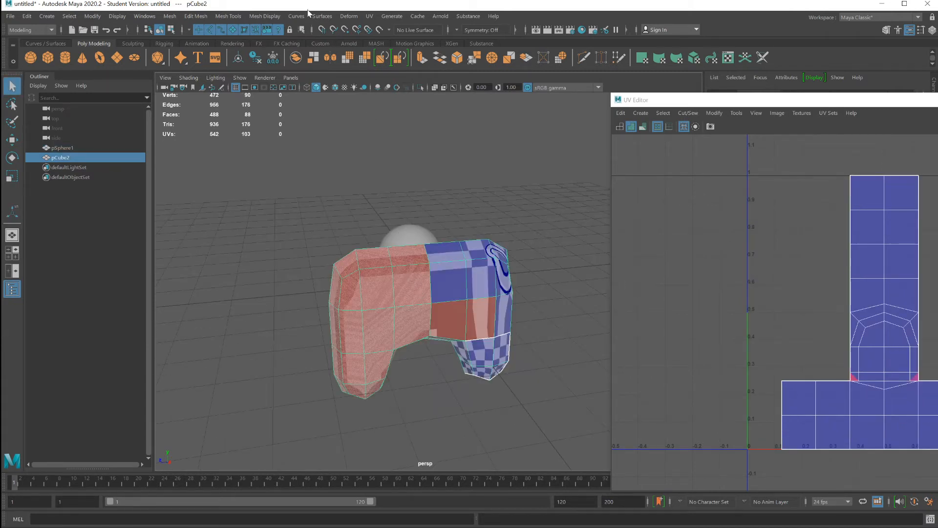
Step: Detach the UV command list as a floating window beside the arch
left_click(370, 16)
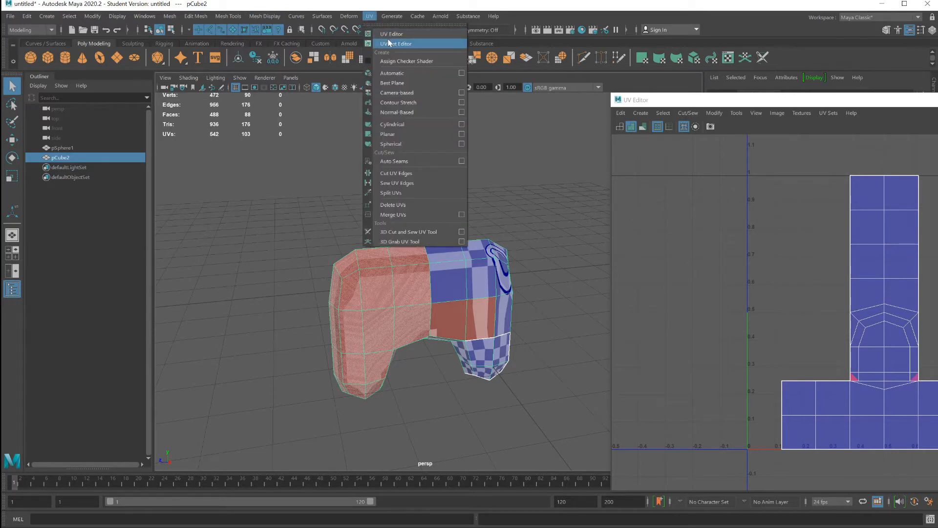
left_click(389, 27)
left_click_drag(399, 11, 562, 144)
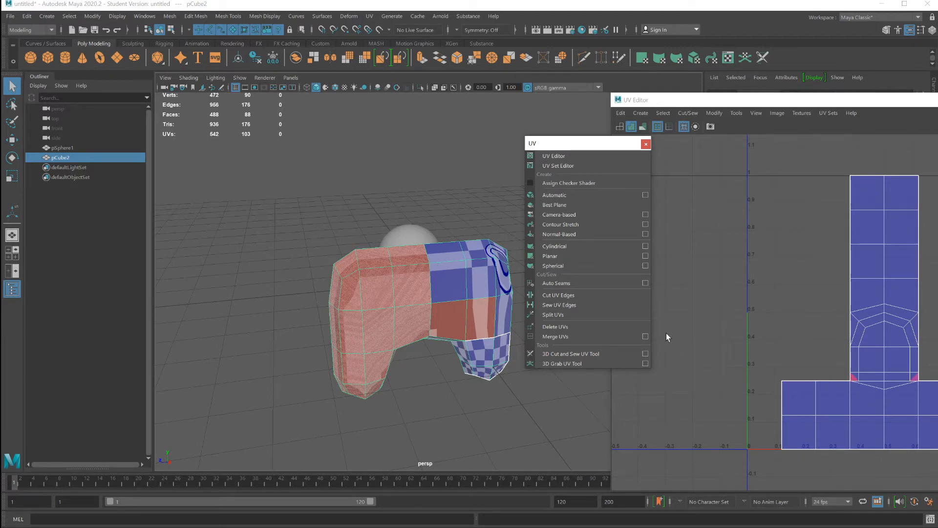
Step: Try an Automatic UV projection on the arch, inspect the checker pattern from several sides, and undo the projection
left_click(558, 195)
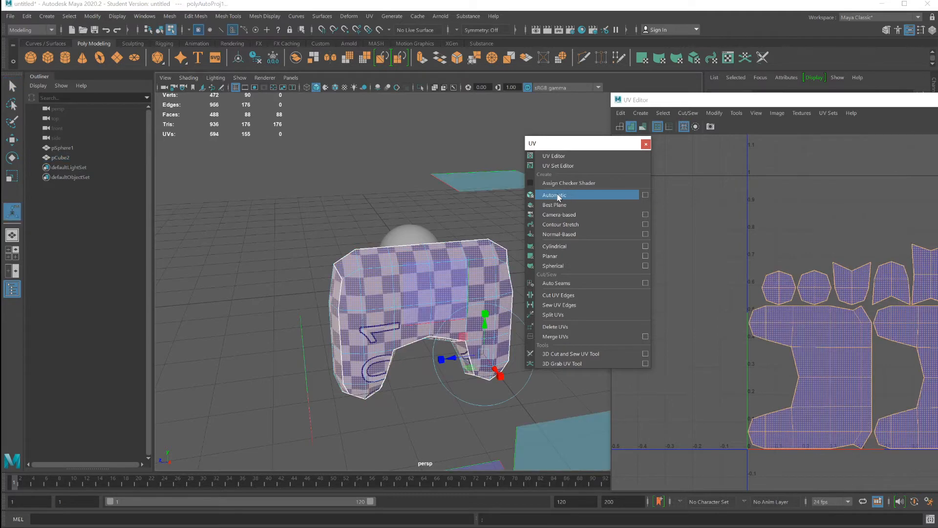
left_click_drag(417, 233, 455, 234, "alt")
key("f")
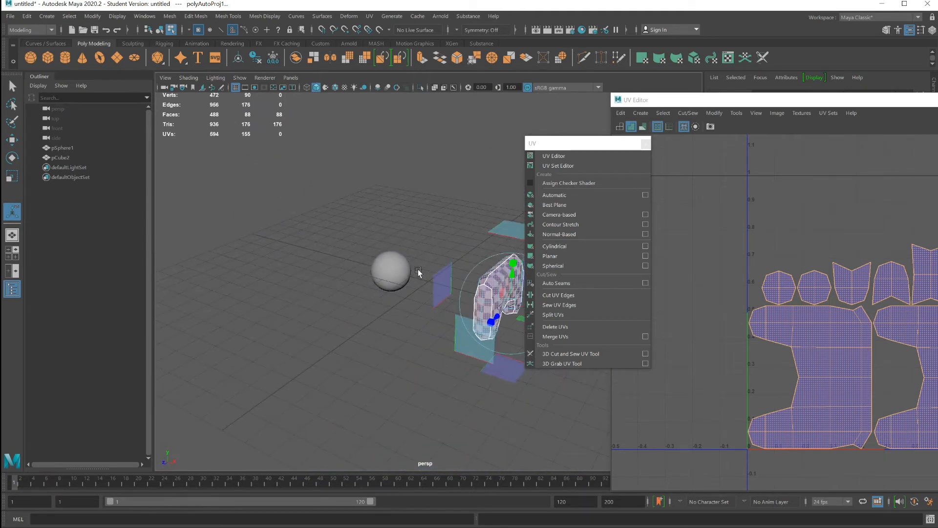
left_click_drag(417, 268, 314, 262, "alt")
scroll(314, 262, "up", 6)
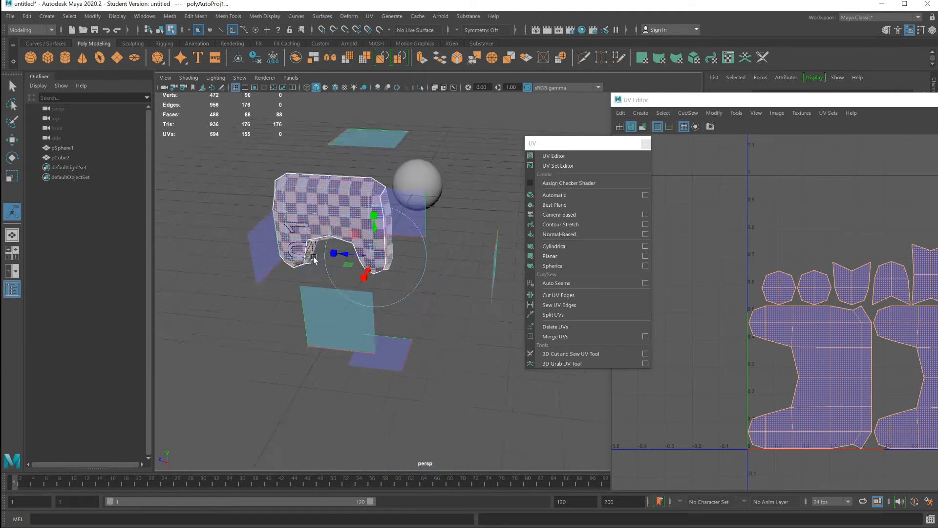
scroll(330, 266, "down", 3)
key("ctrl+z")
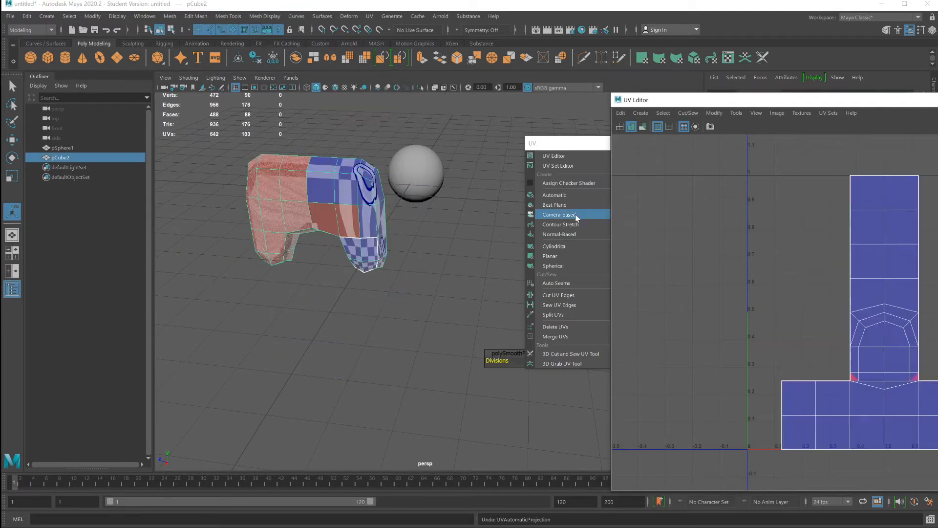
Step: Try a Normal-Based UV projection on the arch, inspect its checker pattern, and undo the projection
left_click_drag(422, 242, 479, 245, "alt")
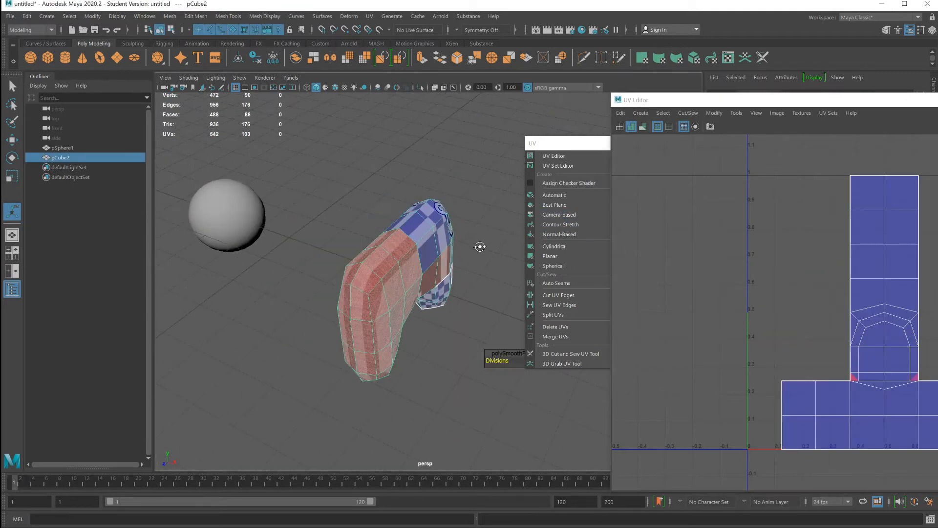
left_click(560, 234)
left_click_drag(488, 242, 436, 238, "alt")
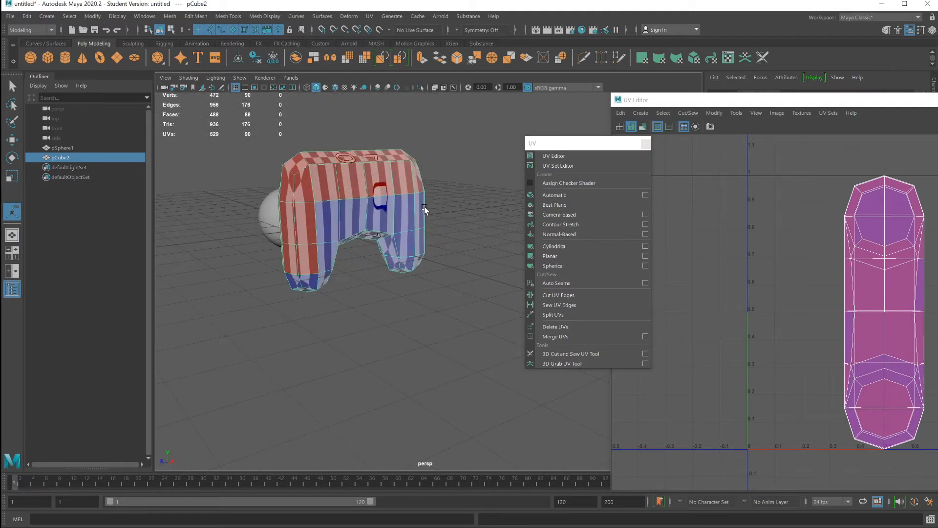
key("ctrl+z")
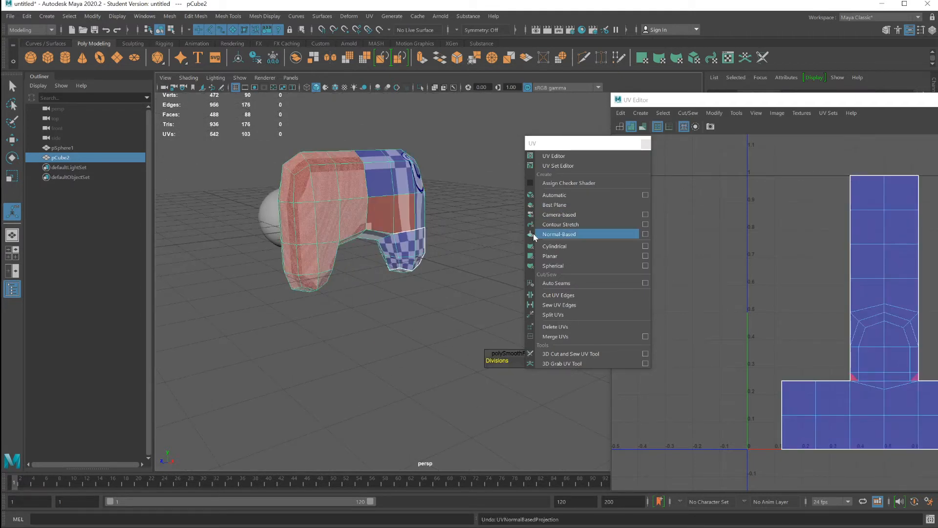
Step: Try the Contour Stretch, Cylindrical and Spherical UV projections on the arch to compare their checker patterns
left_click(556, 228)
scroll(396, 239, "up", 3)
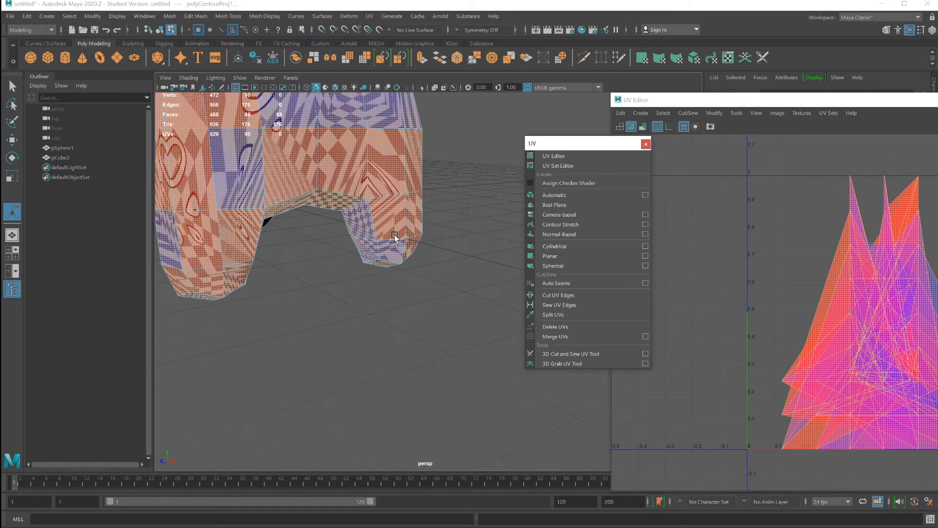
scroll(395, 238, "down", 2)
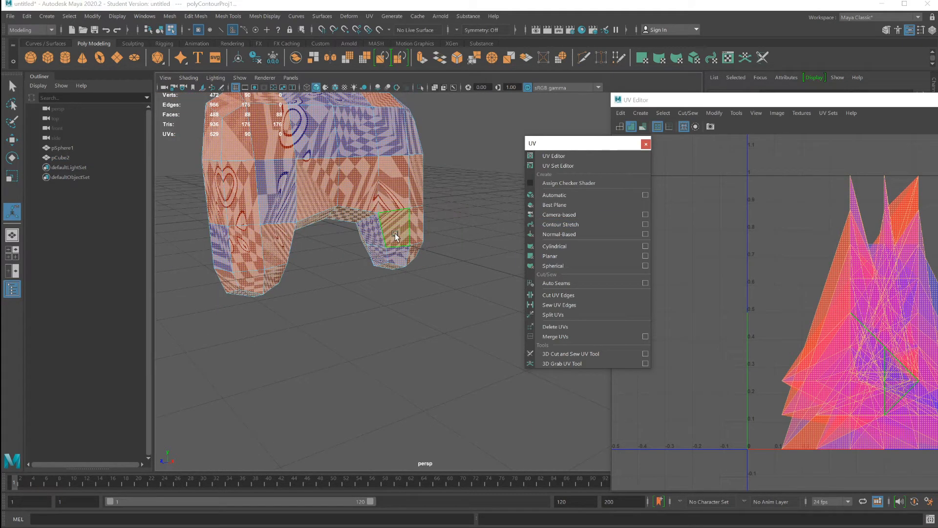
left_click(555, 248)
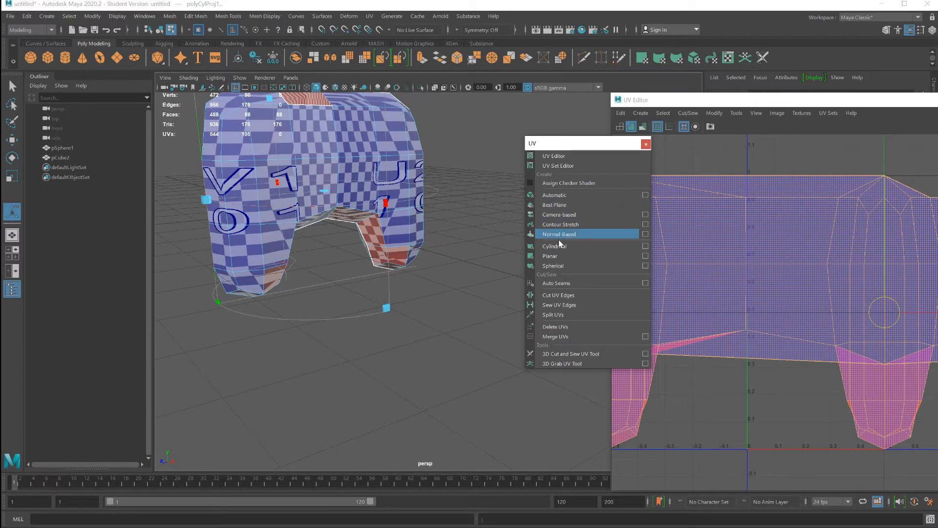
left_click(555, 266)
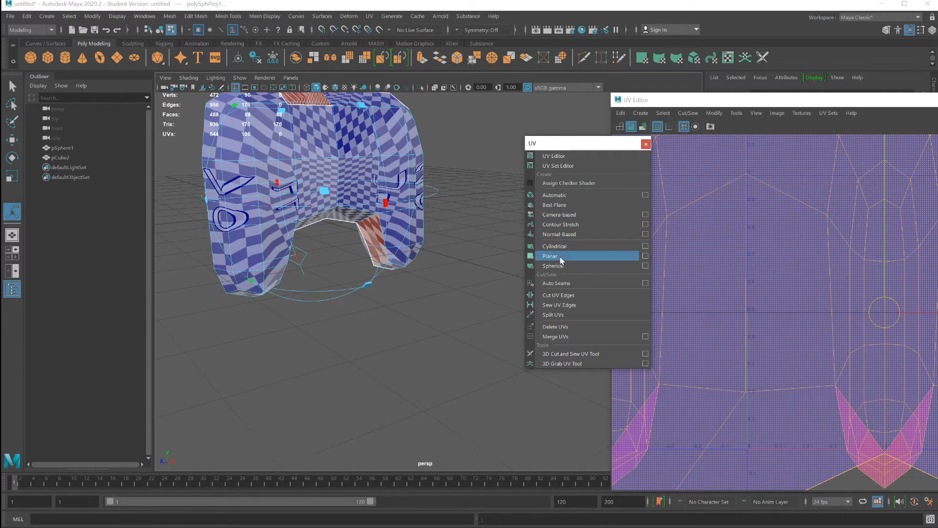
Step: Apply an Automatic UV projection to the arch and return it to object mode
left_click(558, 195)
scroll(432, 260, "down", 3)
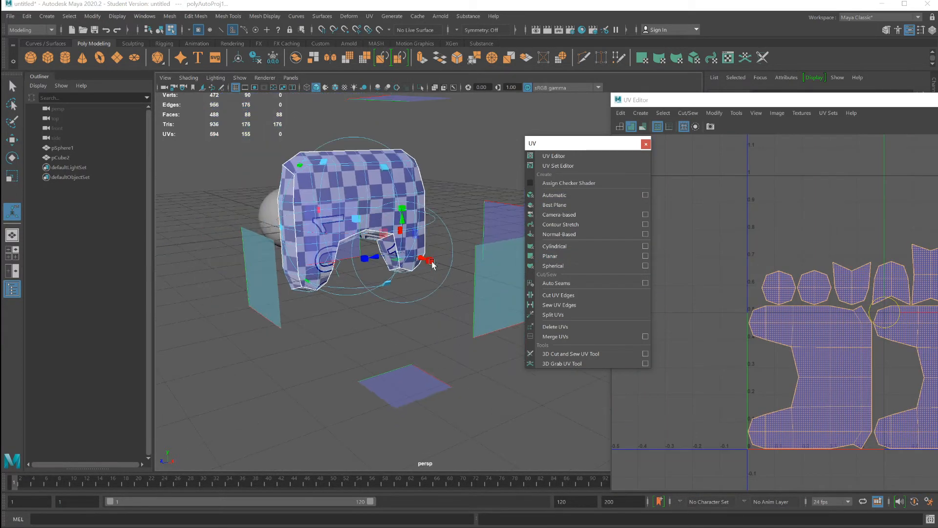
right_click_drag(398, 208, 444, 200)
left_click(443, 203)
scroll(443, 204, "down", 3)
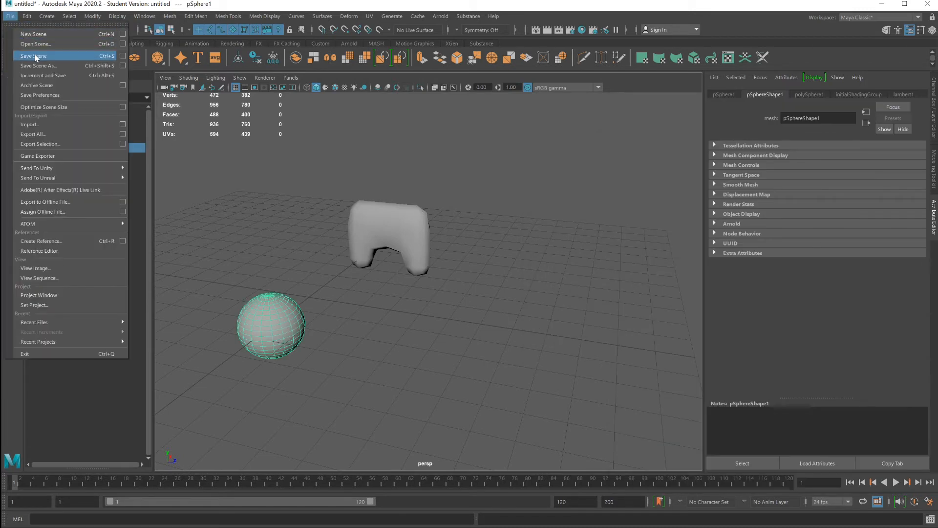
Step: Save the scene as painting.mb in the project's scenes folder, accepting the student version notice
left_click(22, 58)
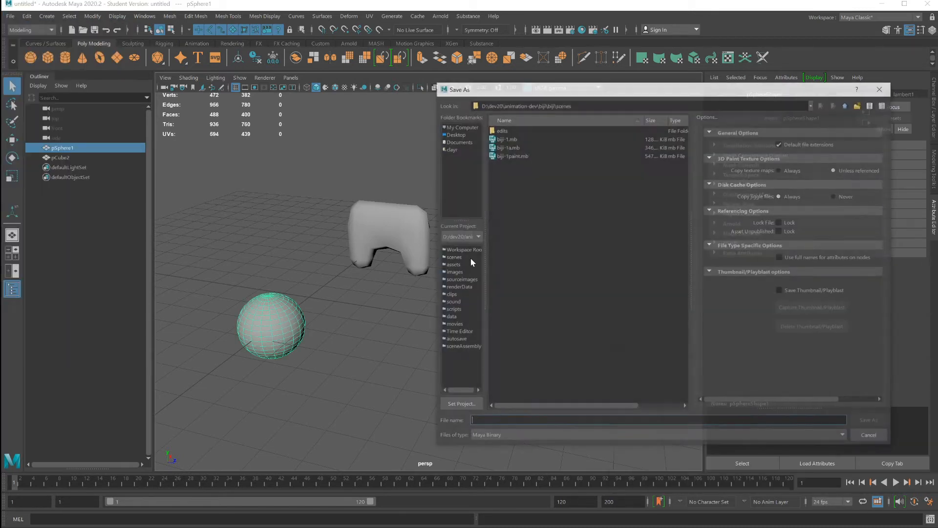
type("learning")
key("Return")
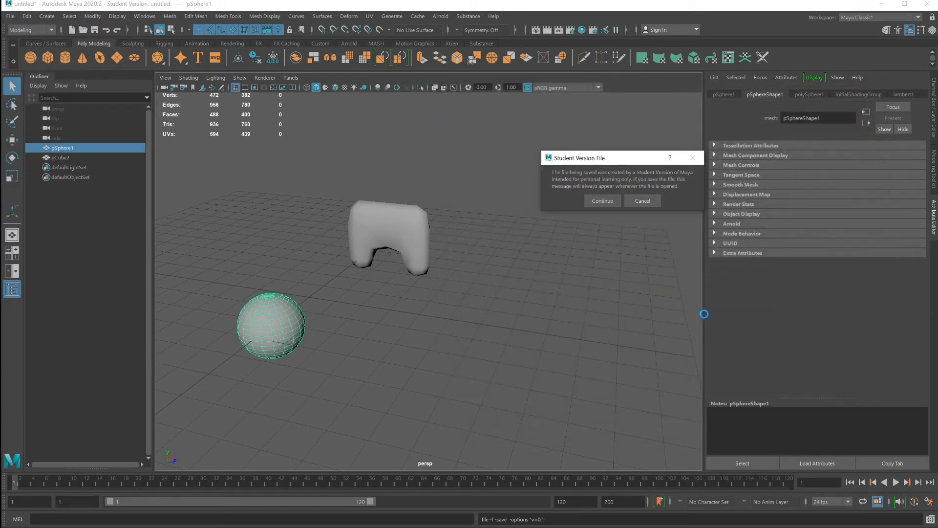
left_click(602, 201)
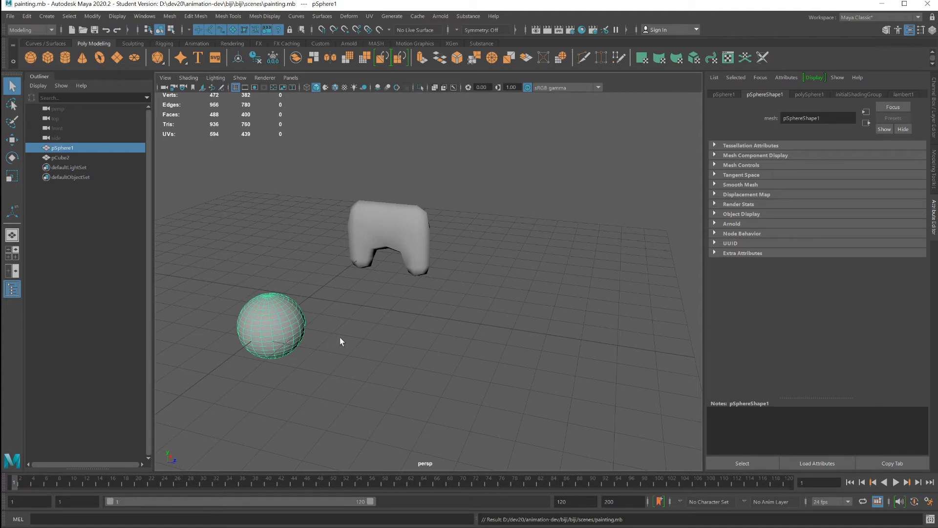
Step: Review the current project's folder locations, and save the painting.mb scene again, accepting the student version notice
middle_click_drag(339, 337, 443, 319, "alt")
scroll(440, 288, "up", 5)
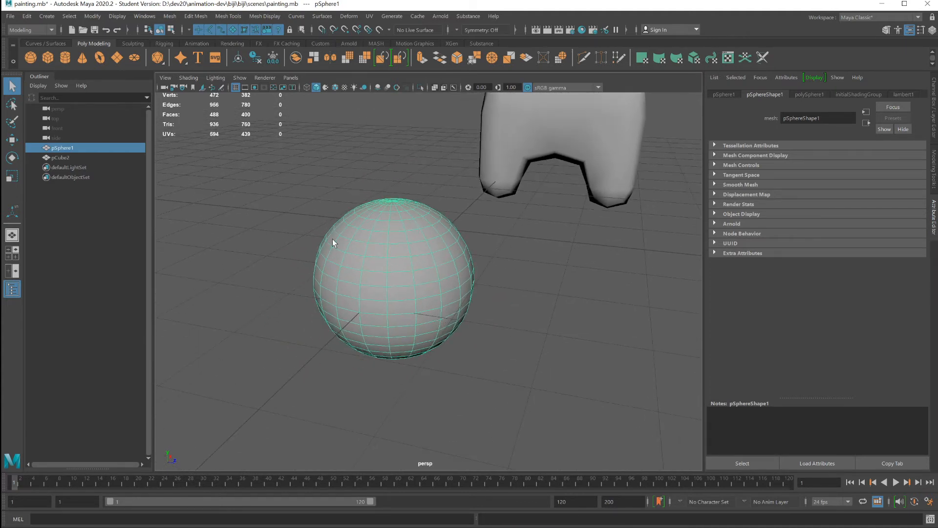
left_click(11, 18)
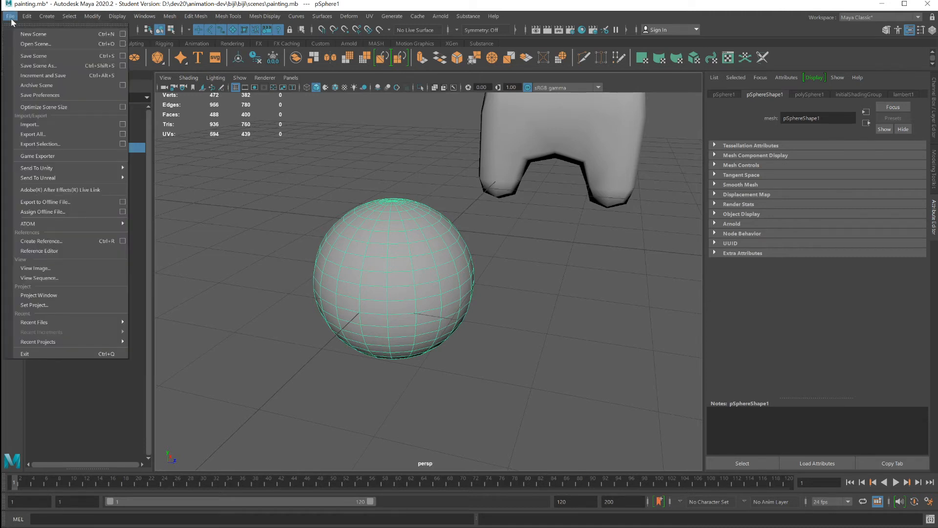
left_click(61, 295)
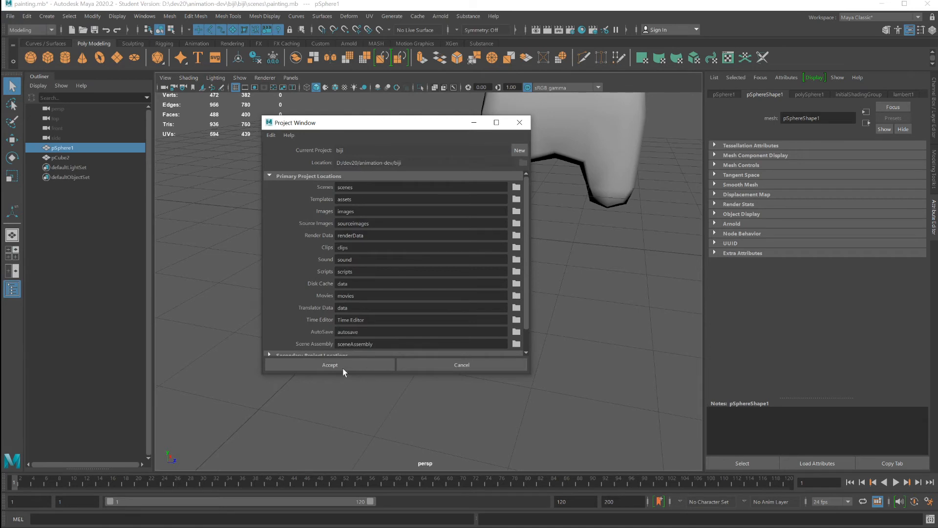
left_click(519, 123)
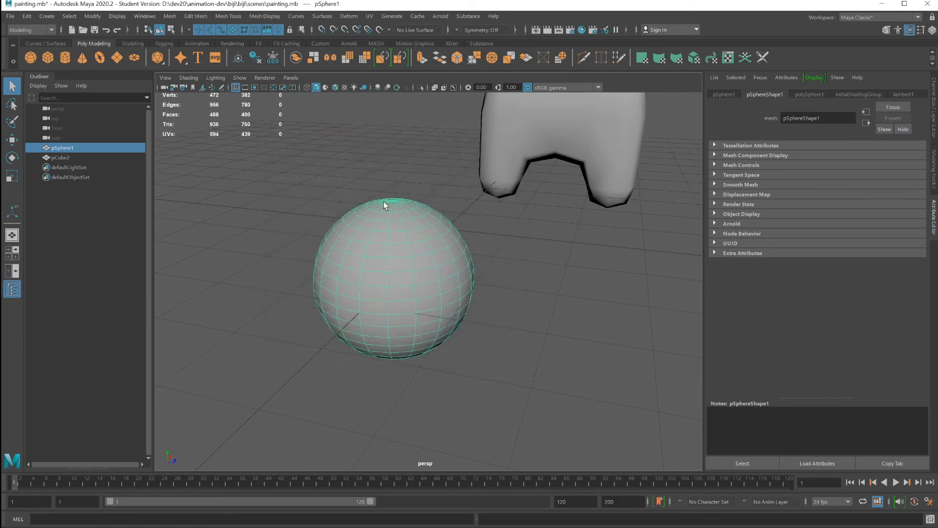
key("ctrl+s")
left_click(599, 200)
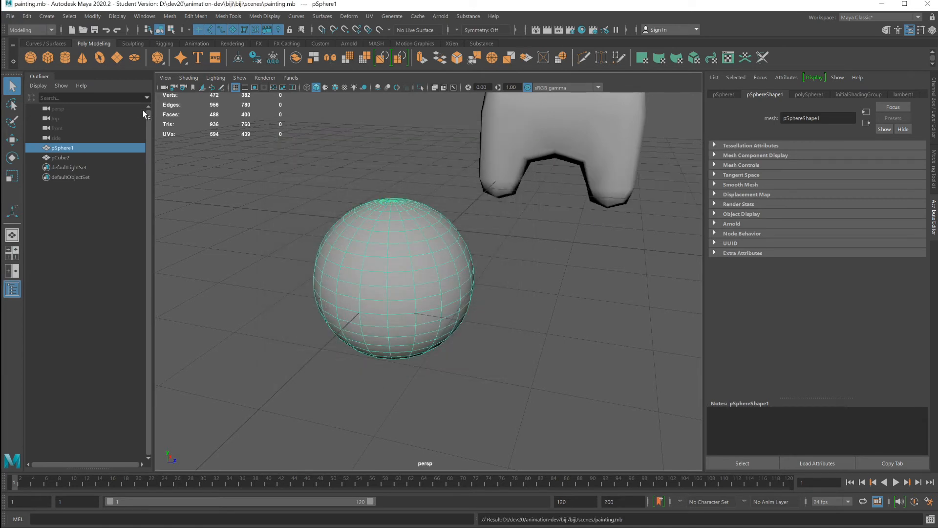
Step: Assign a new Lambert material to the sphere and select the sphere again
right_click_drag(374, 255, 376, 502)
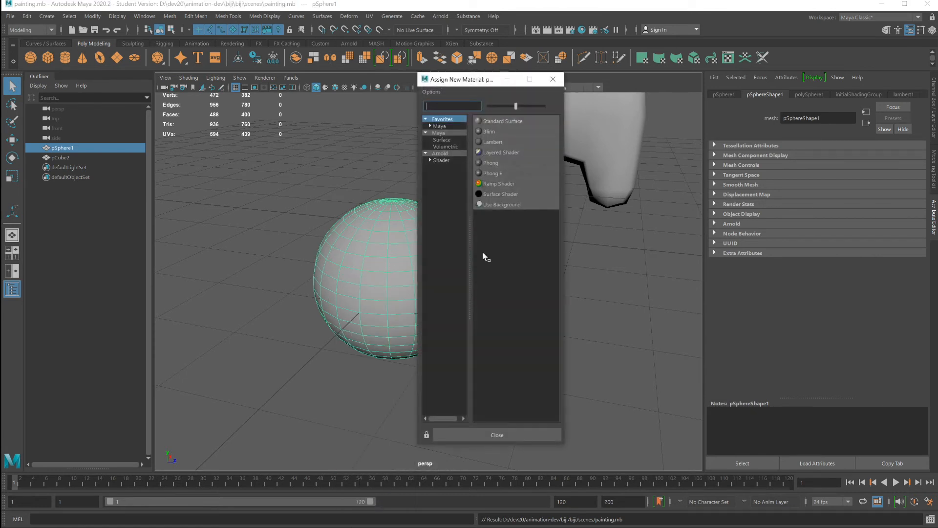
left_click(492, 142)
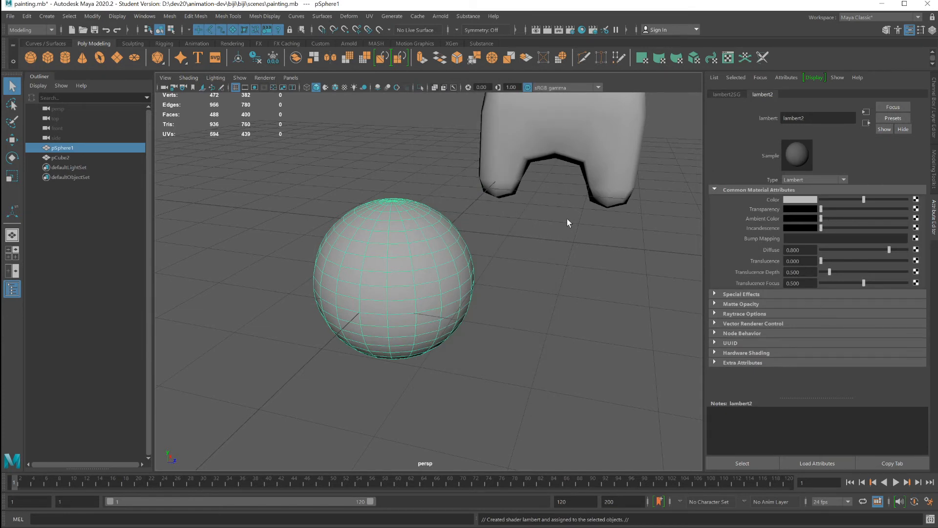
left_click(378, 235)
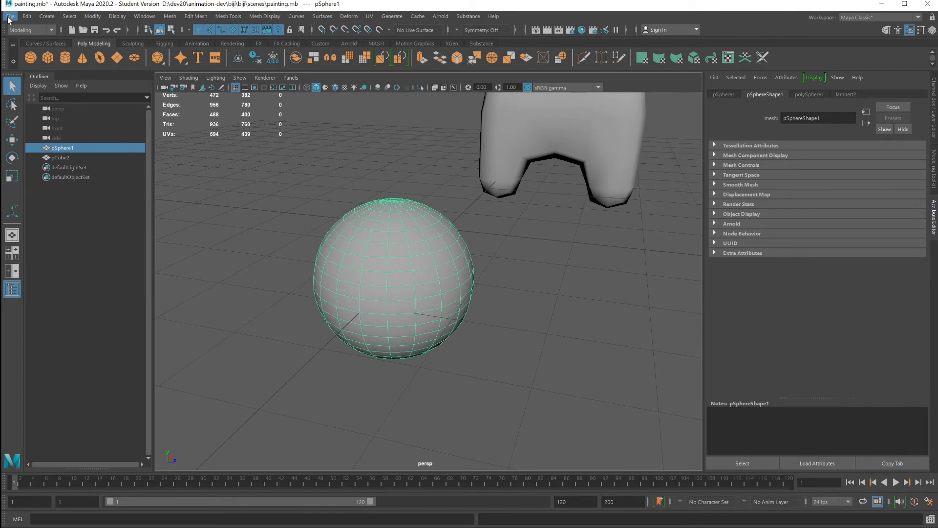
Step: Switch to the Rendering menu set and open the 3D Paint Tool with its settings for the sphere
left_click(26, 30)
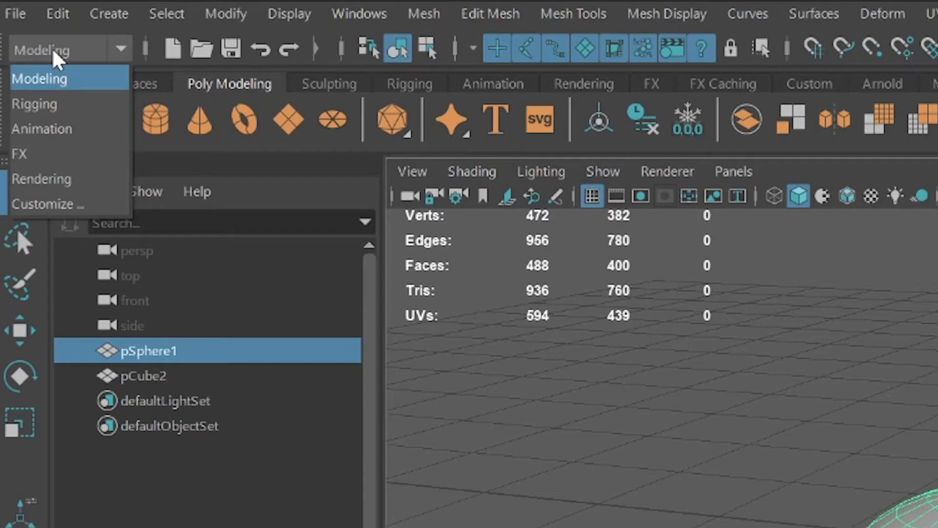
left_click(37, 188)
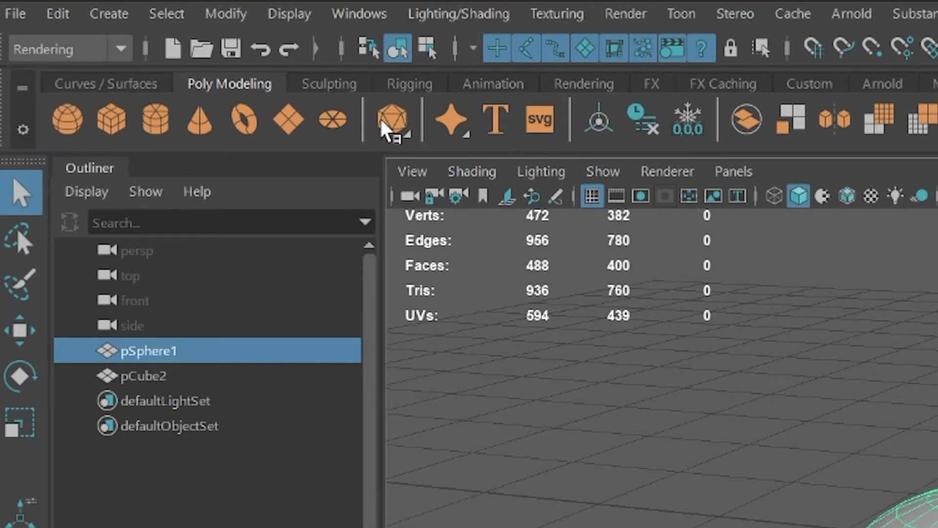
left_click(566, 14)
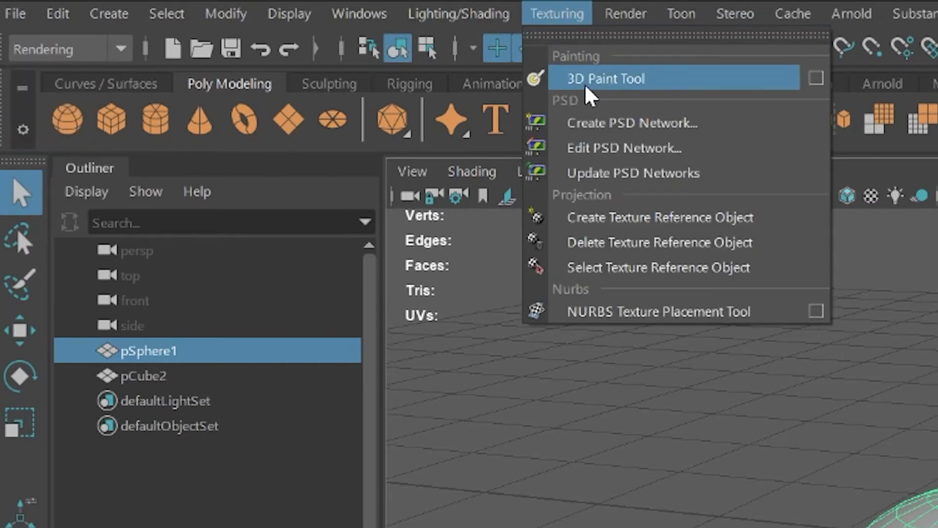
left_click(815, 79)
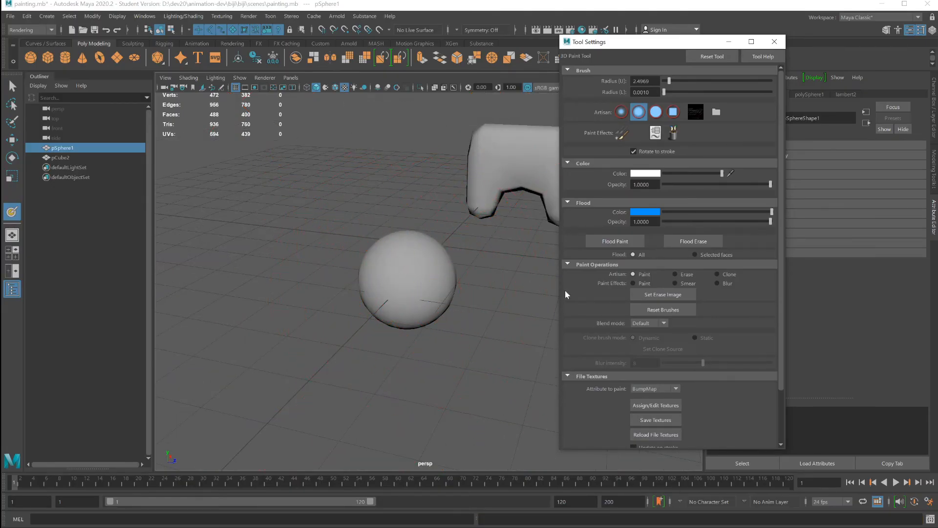
Step: Set the attribute to paint to Color and assign a 1024 x 1024 PNG file texture to the sphere
scroll(679, 327, "down", 2)
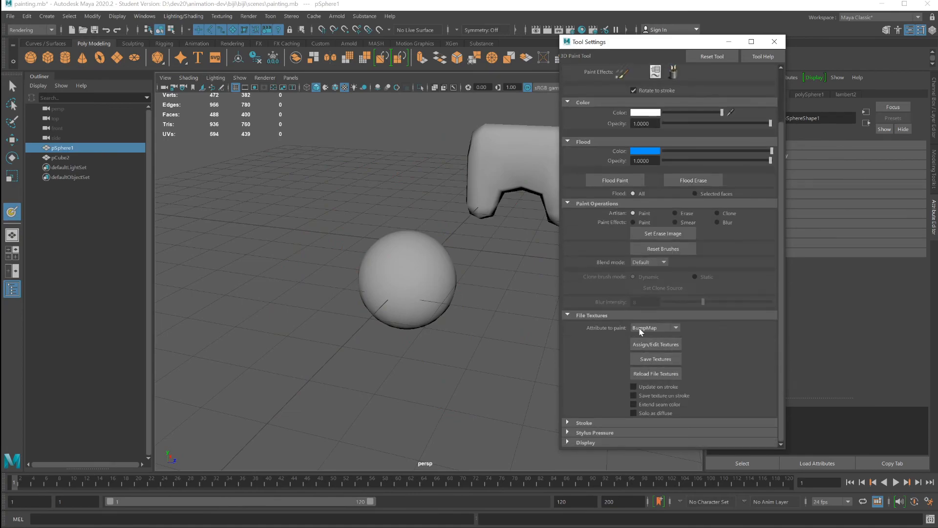
left_click(646, 327)
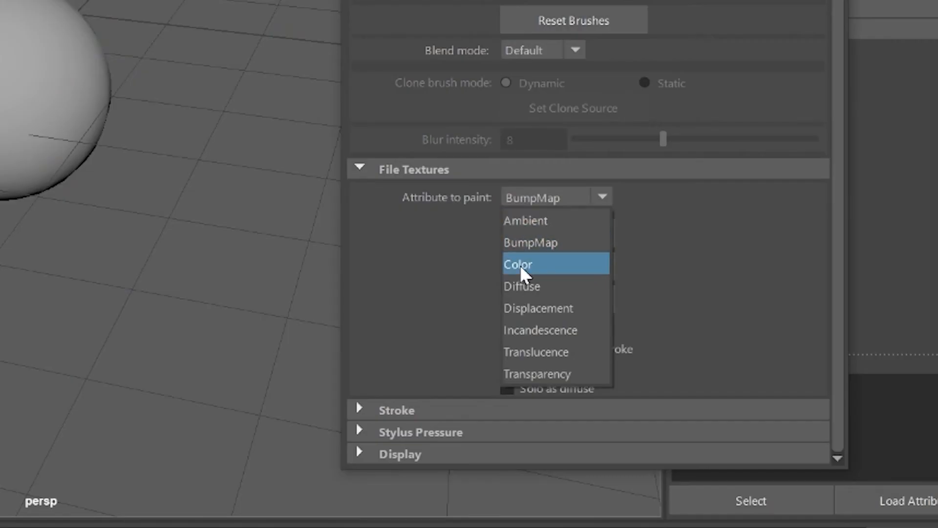
left_click(520, 265)
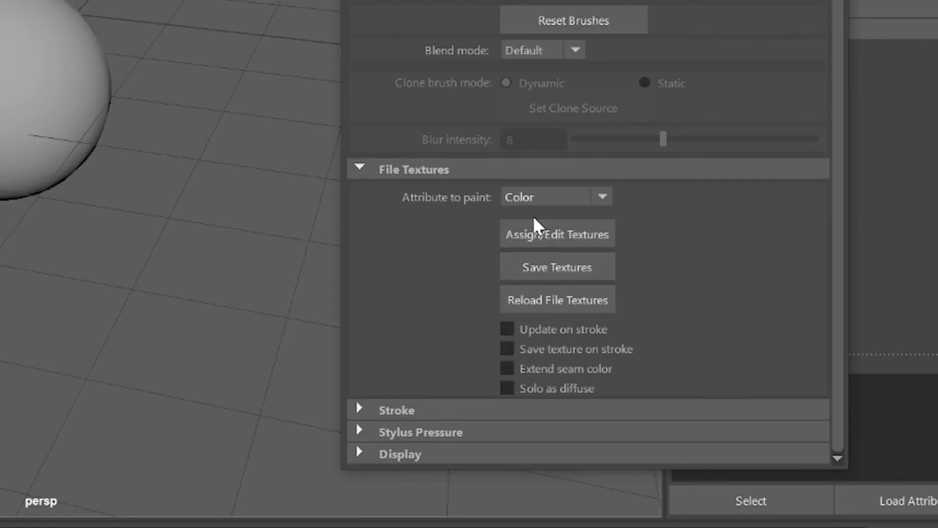
left_click(532, 197)
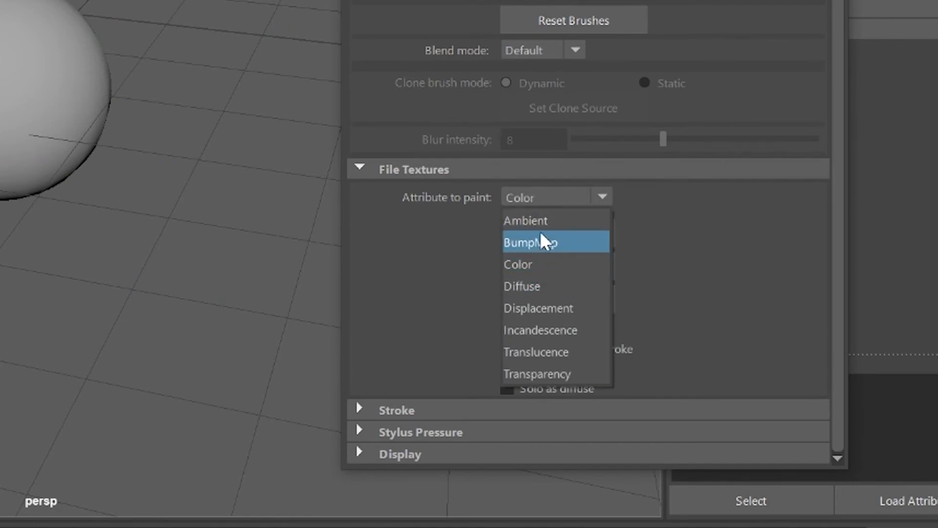
left_click(691, 224)
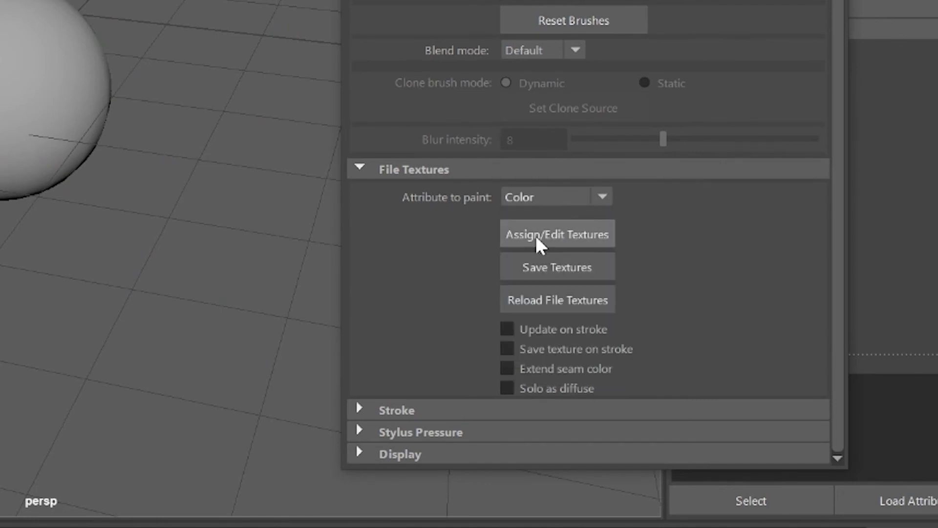
left_click(565, 235)
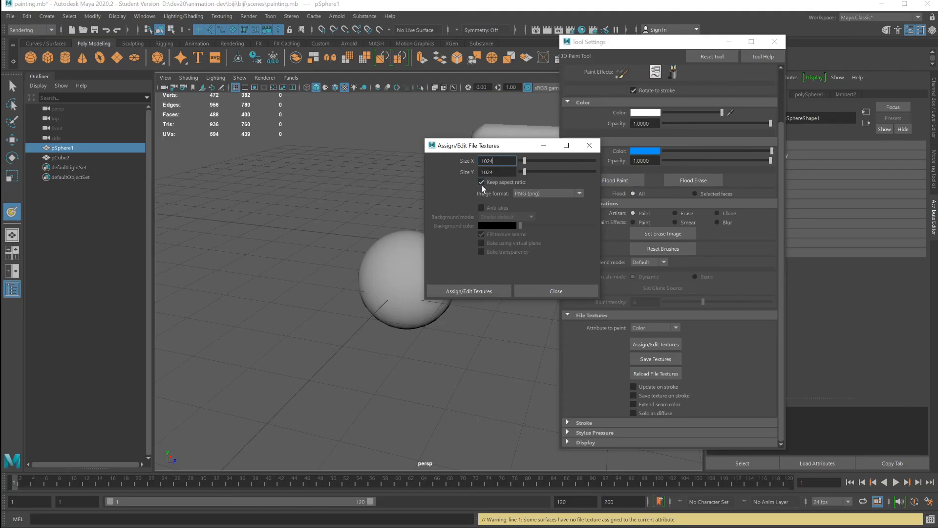
left_click(462, 291)
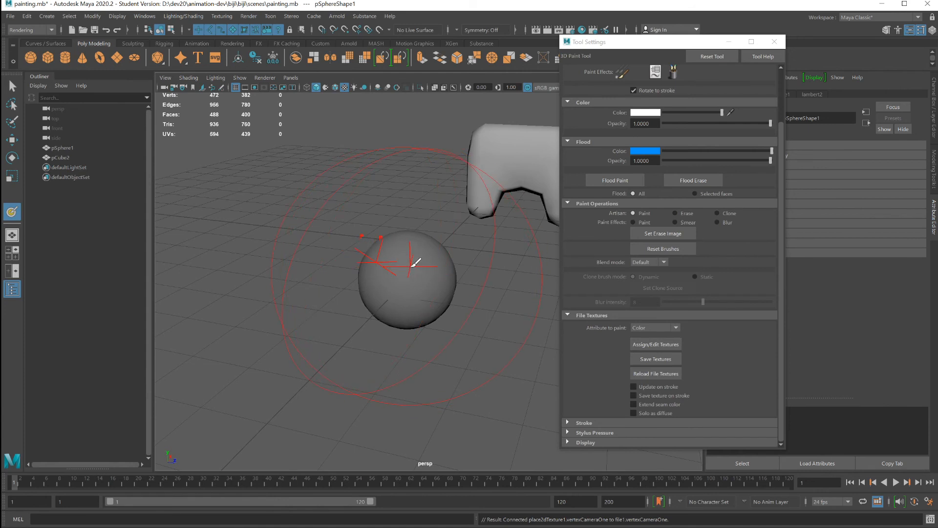
Step: Try a dab of white paint on the sphere with the large brush and undo it
left_click(412, 266)
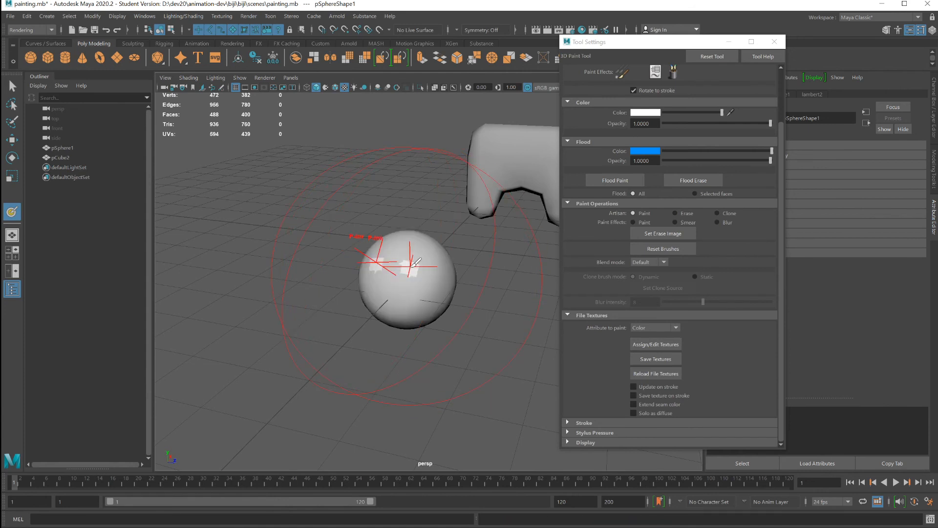
key("ctrl+z")
key("ctrl+z")
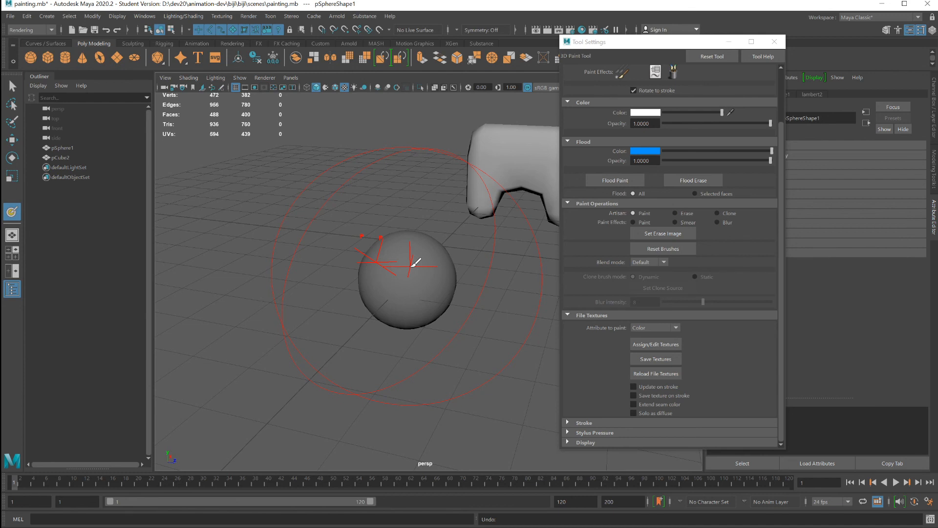
Step: Shrink the paint brush to a small fraction of the sphere's size and expand the Stroke settings
key("b")
left_click_drag(415, 262, 359, 279)
left_click(569, 423)
scroll(603, 409, "down", 3)
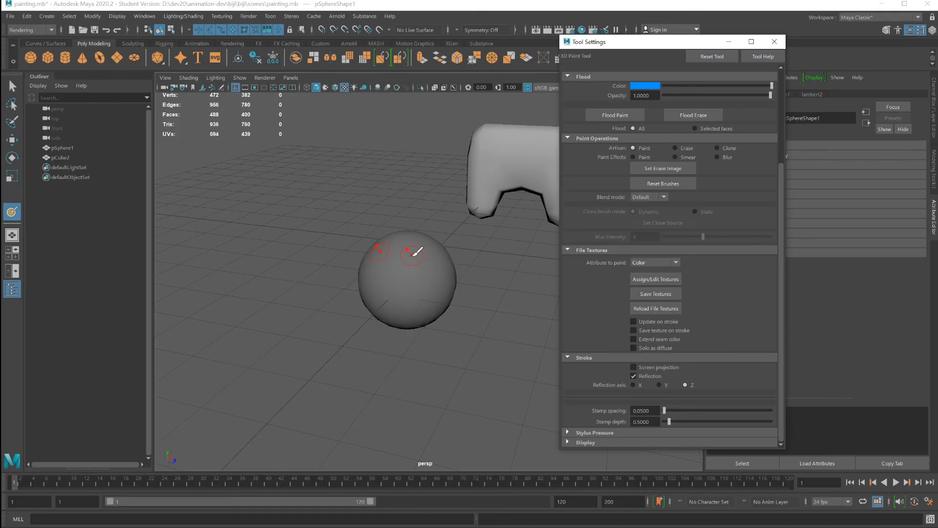
Step: Paint white over most of the sphere's upper front and save the painted texture to file
mouse_move(412, 255)
left_mouse_down()
mouse_move(425, 297)
mouse_move(411, 258)
mouse_move(407, 287)
mouse_move(419, 251)
mouse_move(441, 282)
left_mouse_up()
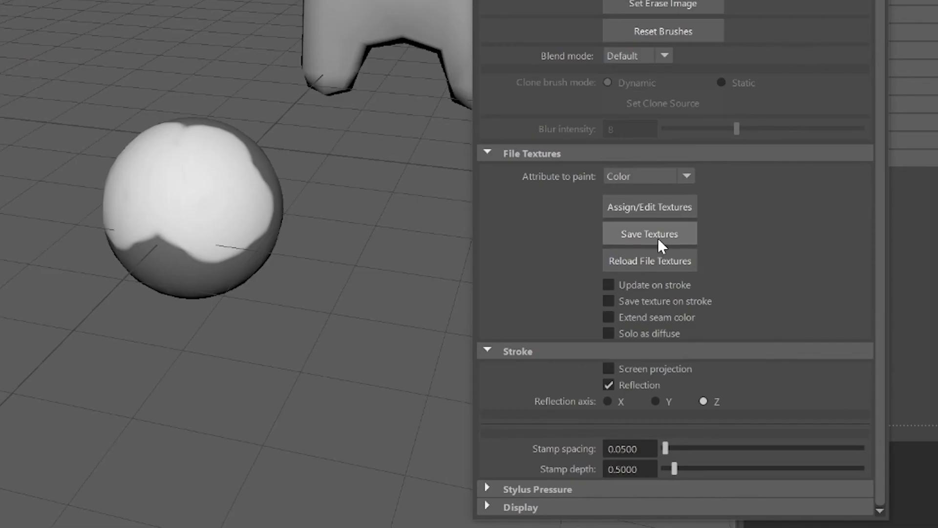
left_click(658, 237)
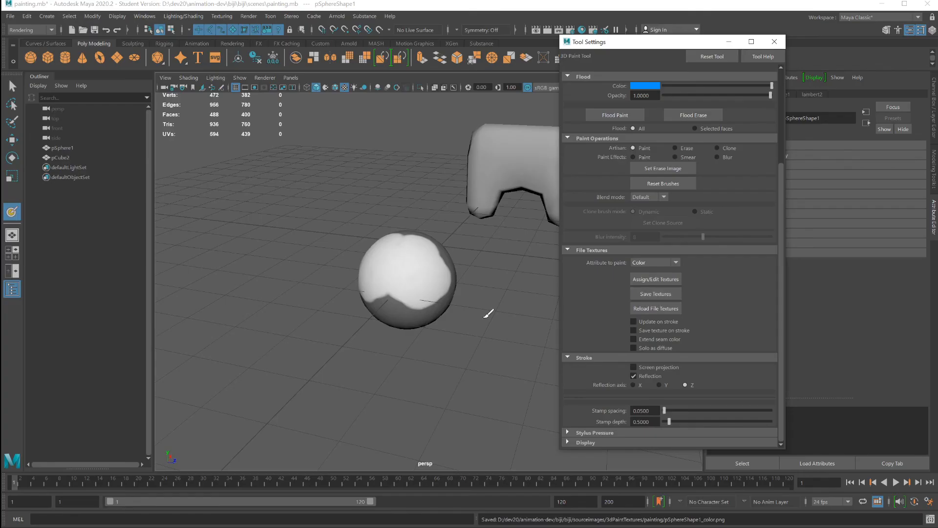